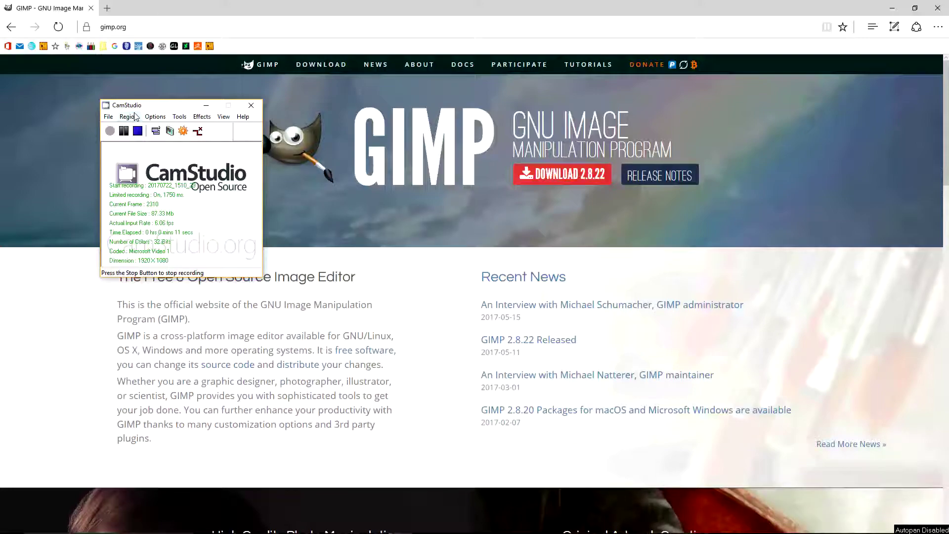
- Minimize the CamStudio recorder window so the gimp.org page in Edge is uncovered
left_click(377, 9)
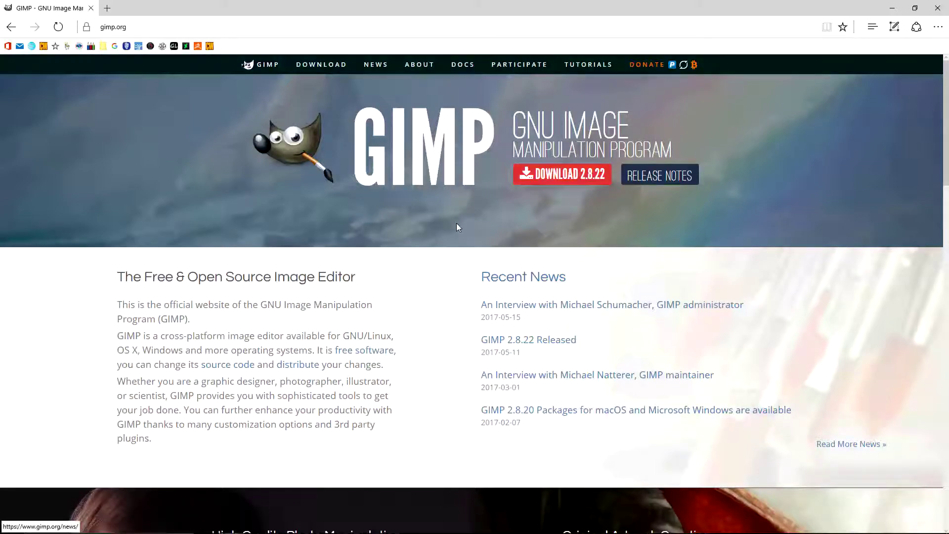
- Switch to GIMP, close the airbrush sketch with Discard Changes, and open the Edit menu
key("alt+Tab")
key("Tab")
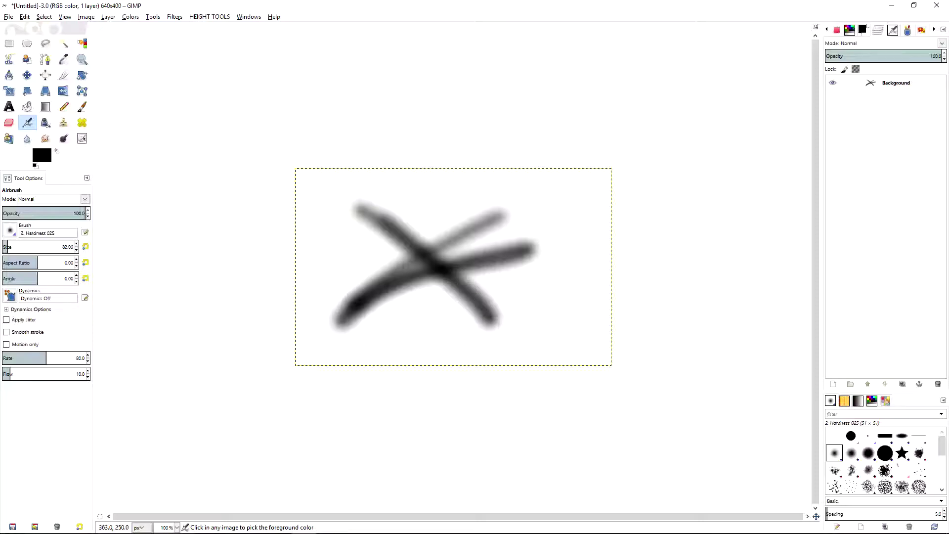
key("ctrl+w")
left_click(484, 324)
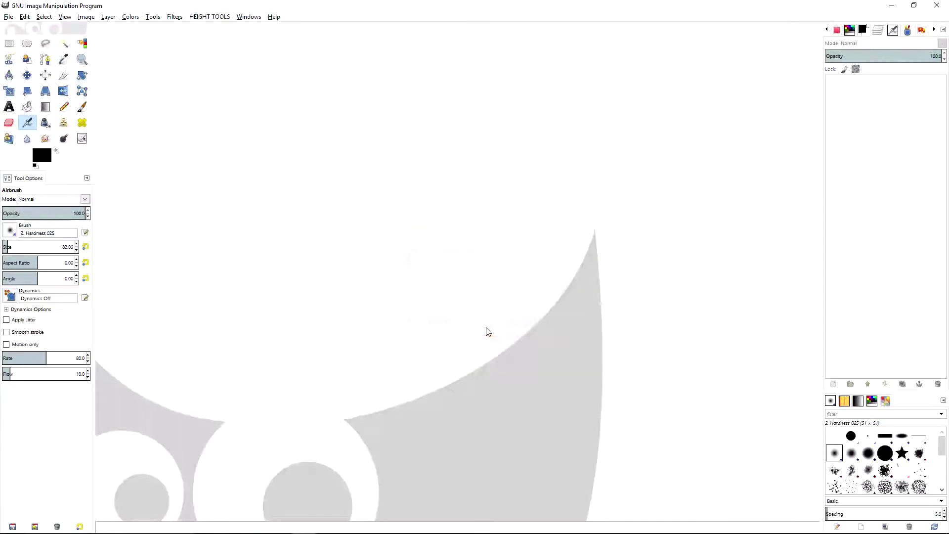
left_click(24, 17)
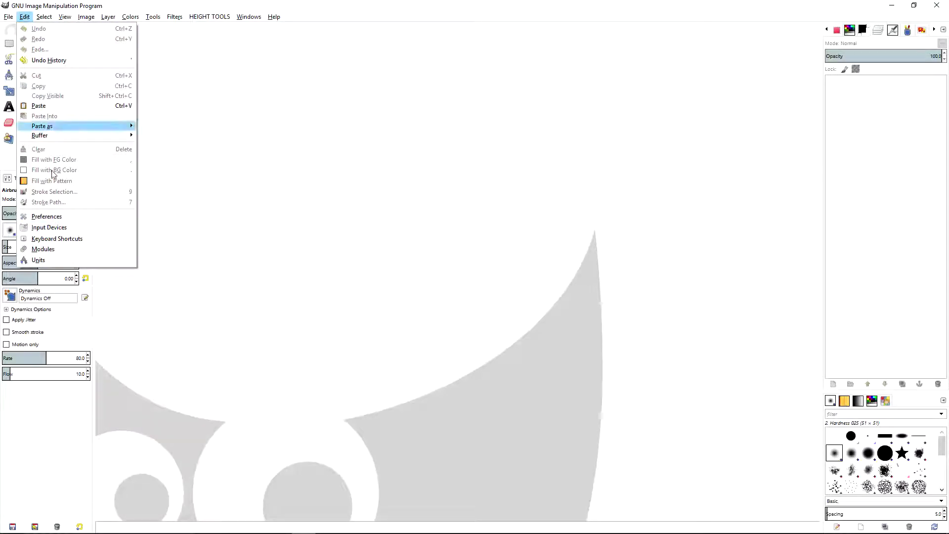
- Open Preferences at Input Controllers and select the active Main Mouse Wheel controller
left_click(44, 217)
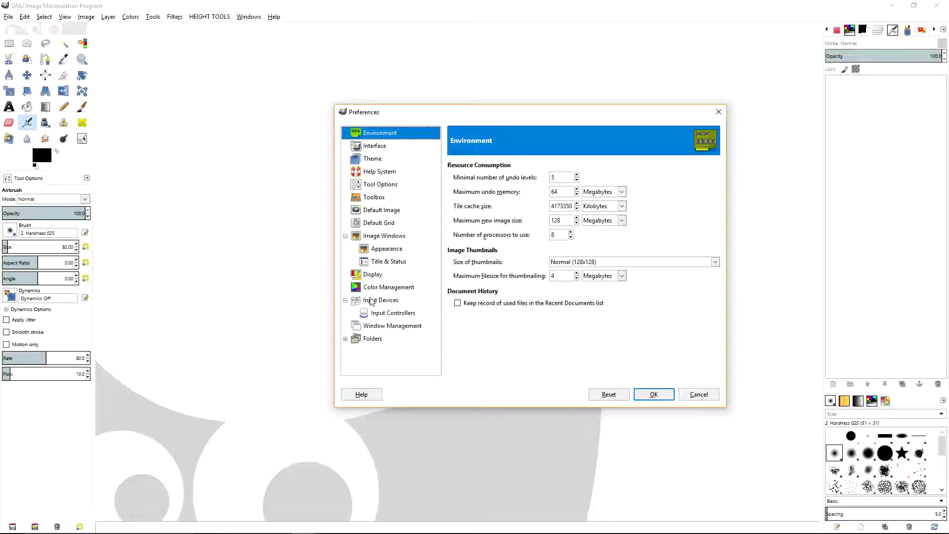
left_click(392, 313)
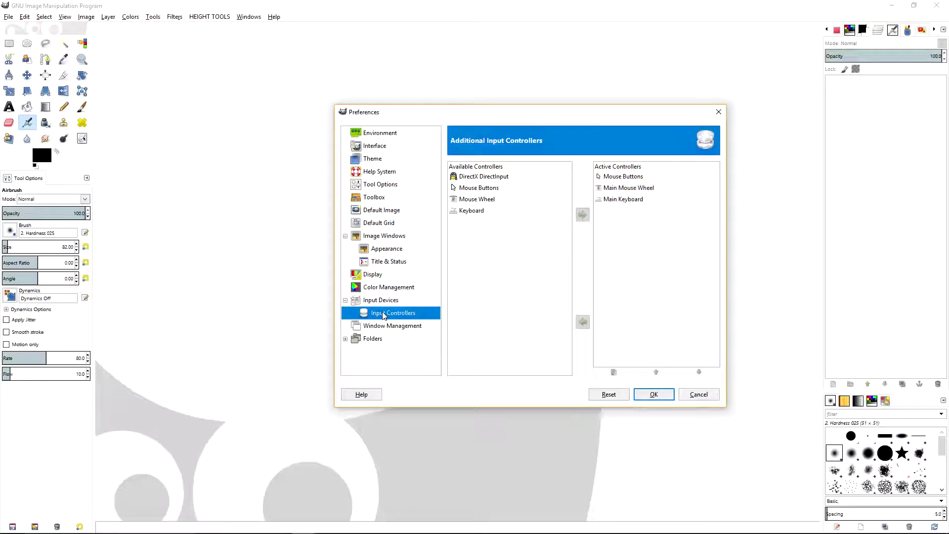
left_click(478, 200)
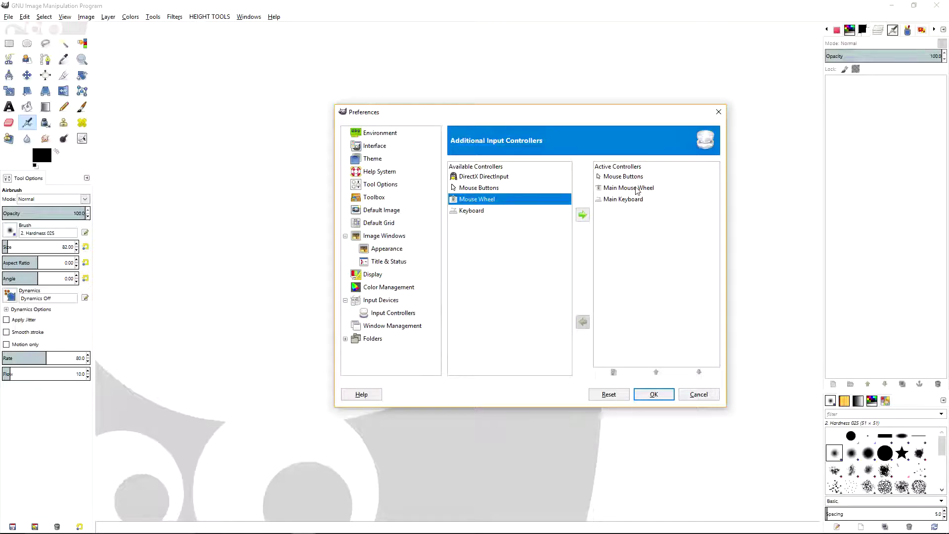
left_click(638, 191)
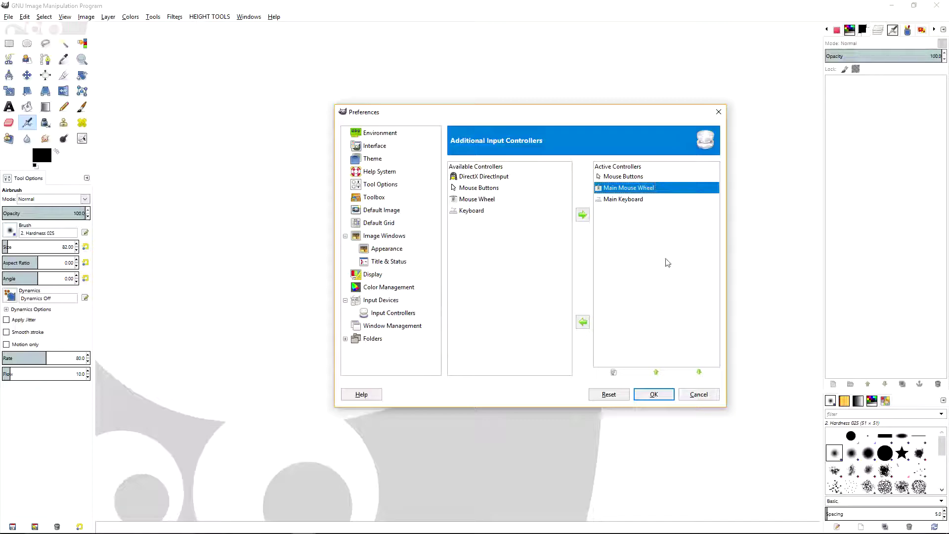
- Open the Main Mouse Wheel configuration and select its Scroll Up event
left_click(617, 372)
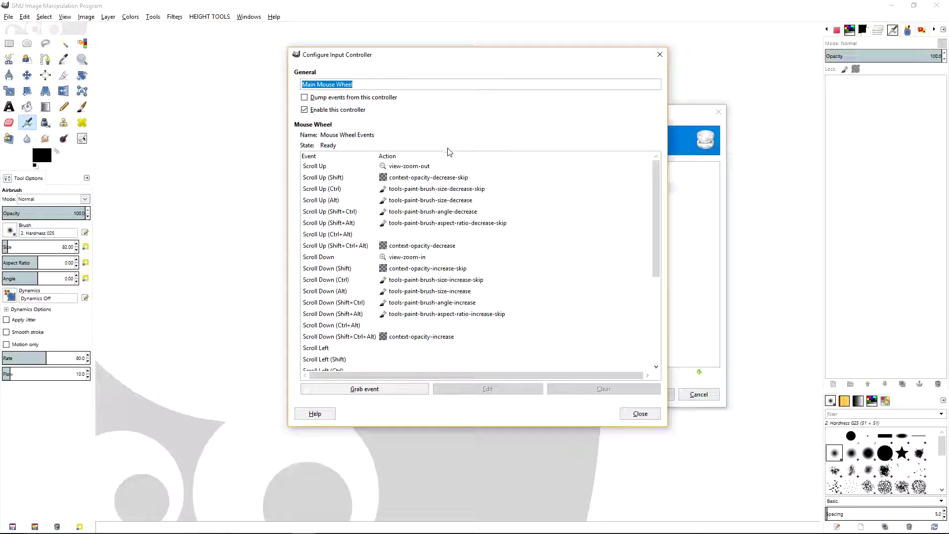
left_click(316, 170)
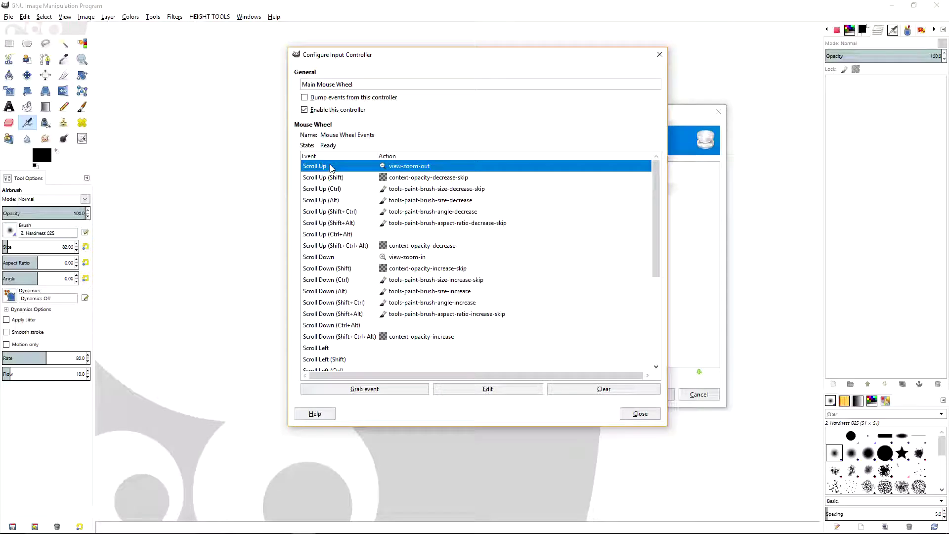
- Assign the view-zoom-out action to the Main Mouse Wheel's Scroll Up event
left_click(488, 389)
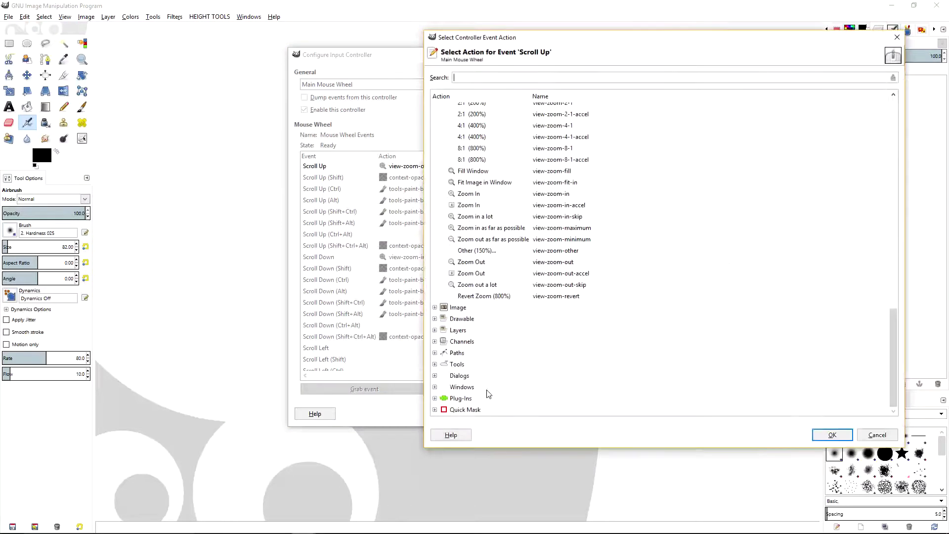
left_click_drag(573, 39, 598, 36)
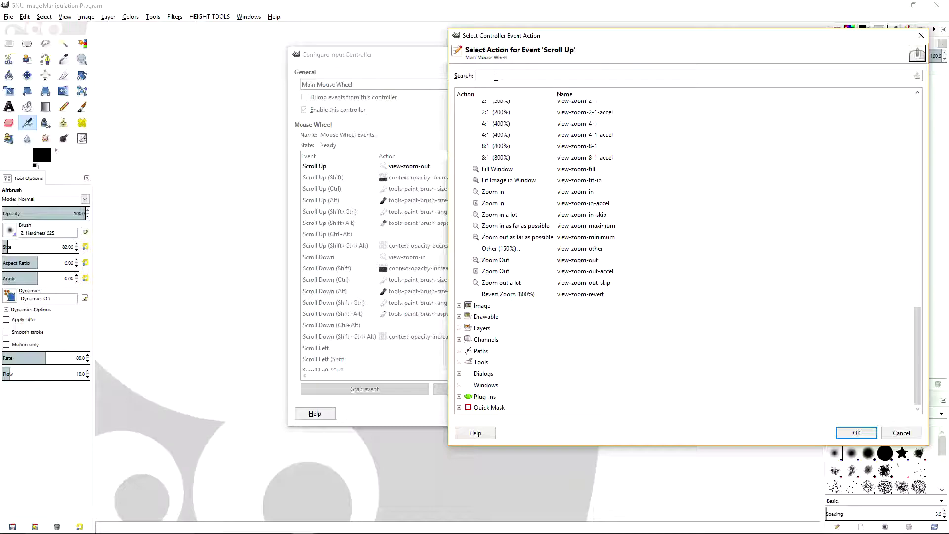
type("view")
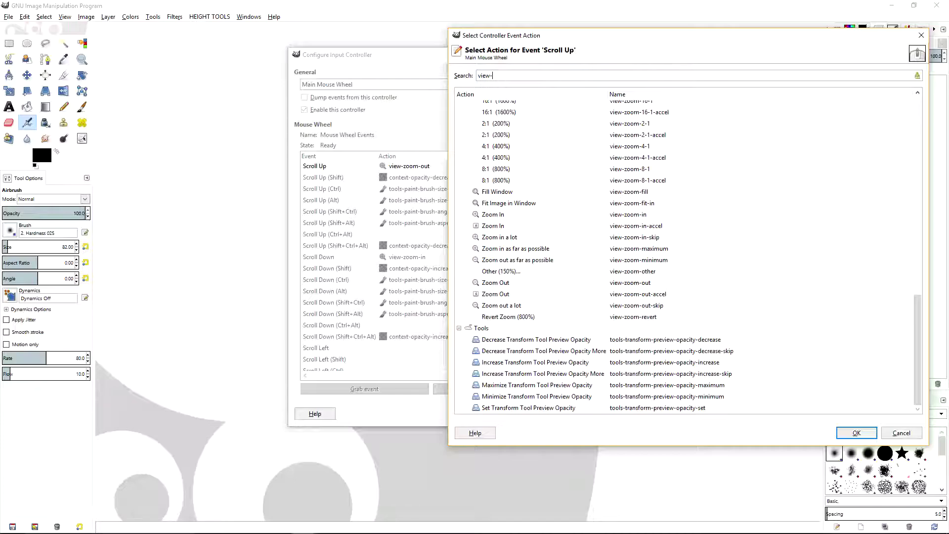
type("-zoom")
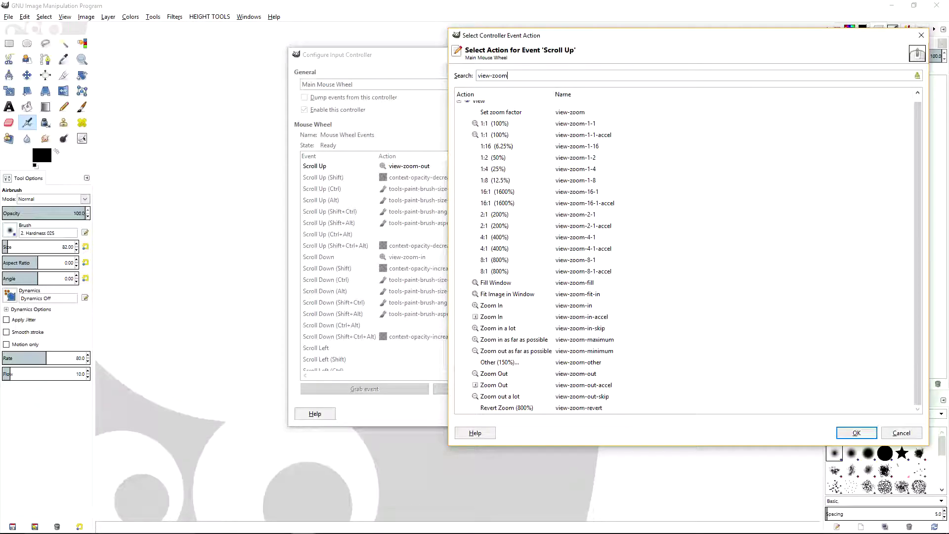
type("-")
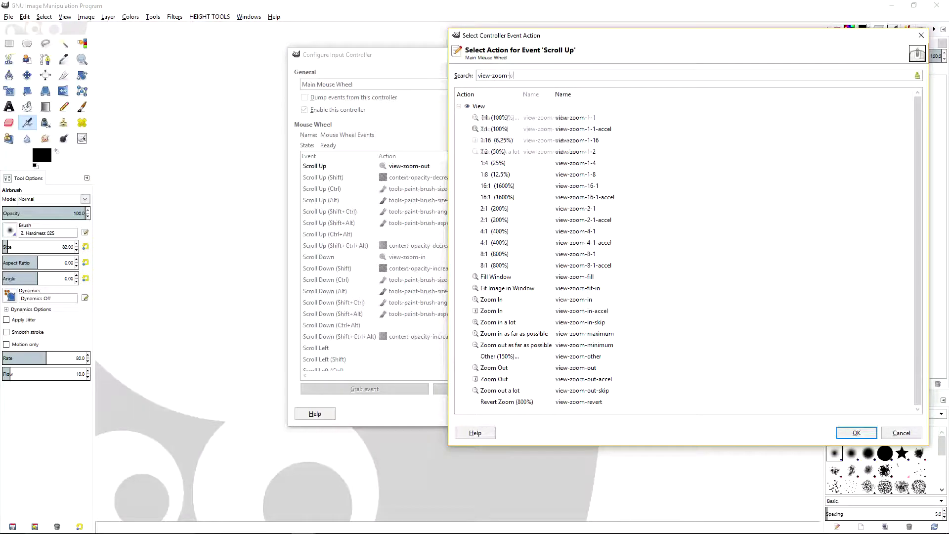
type("out")
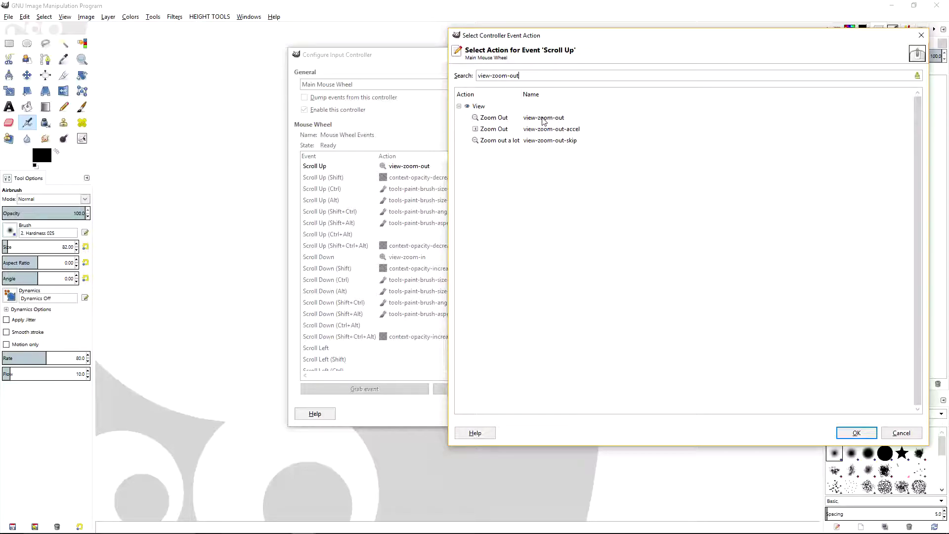
left_click(533, 119)
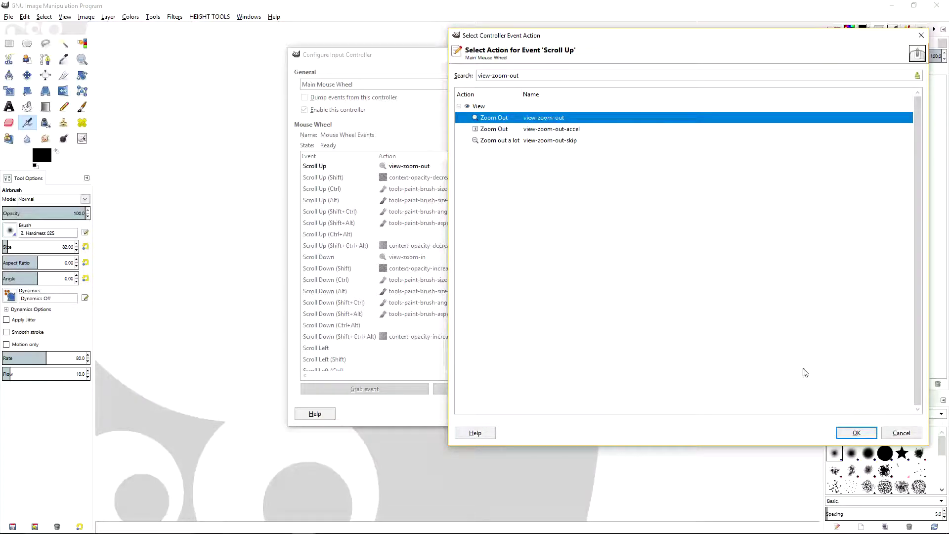
left_click(856, 433)
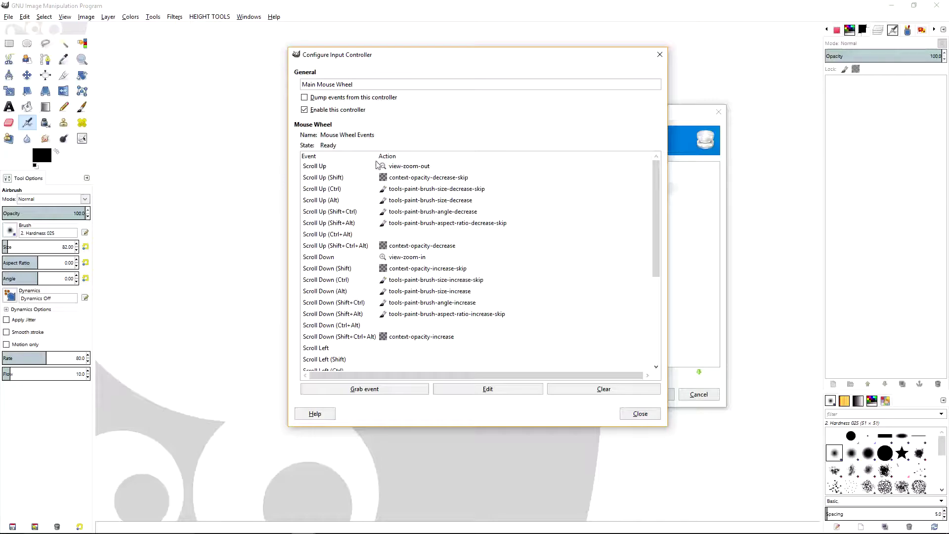
- Review the opacity and brush wheel events, then close the controller dialog and Preferences with OK
left_click(325, 180)
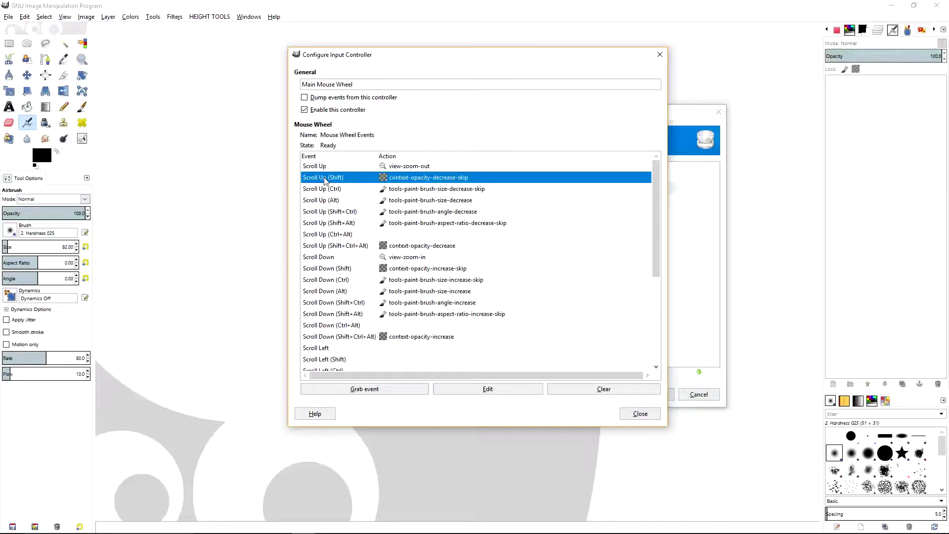
left_click(329, 190)
left_click(329, 201)
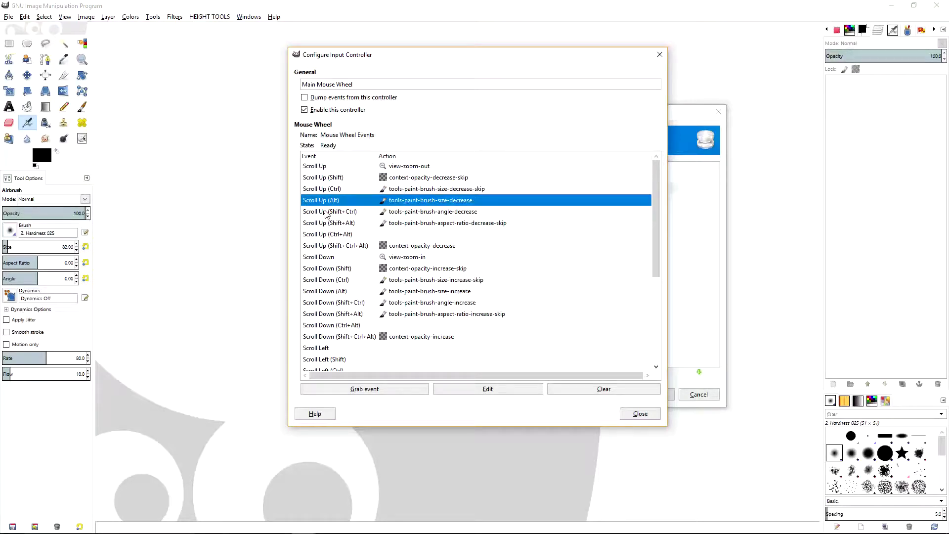
left_click(327, 213)
left_click(329, 224)
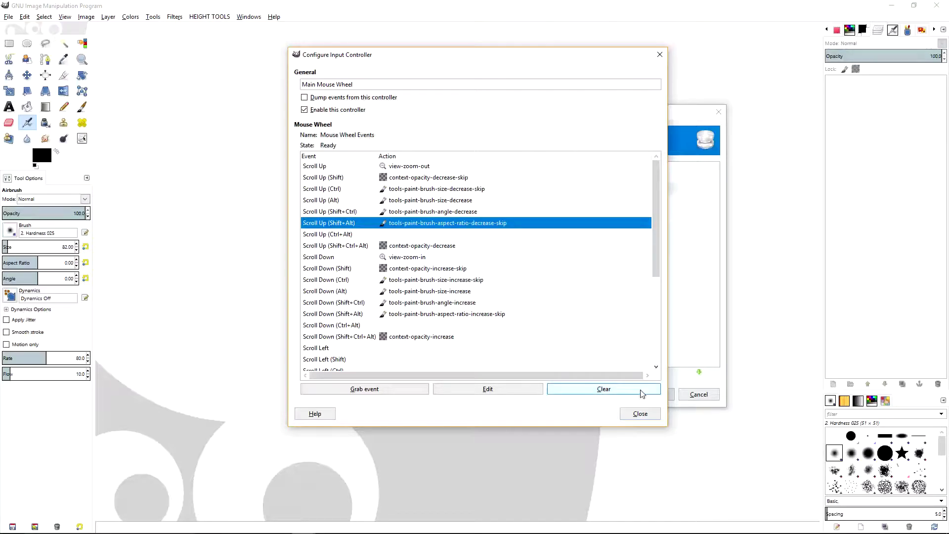
left_click(640, 415)
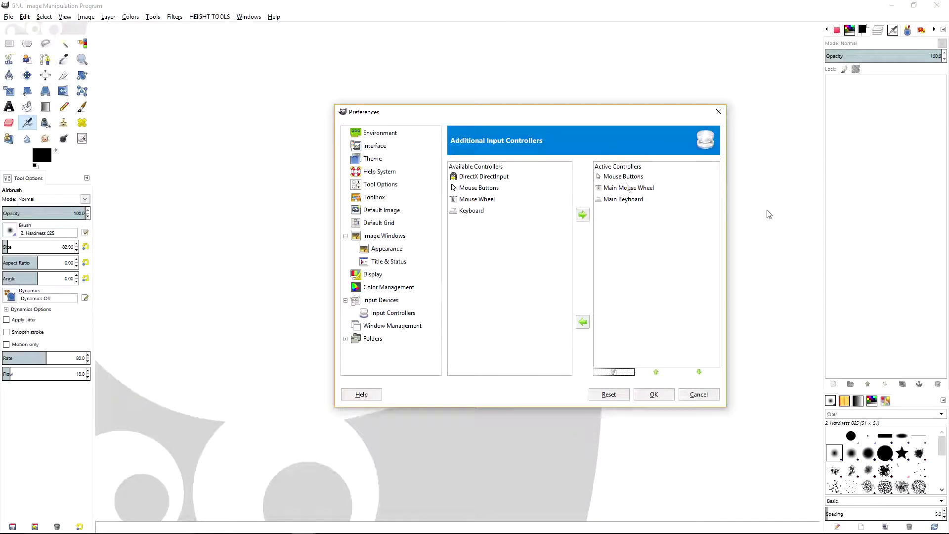
left_click(655, 395)
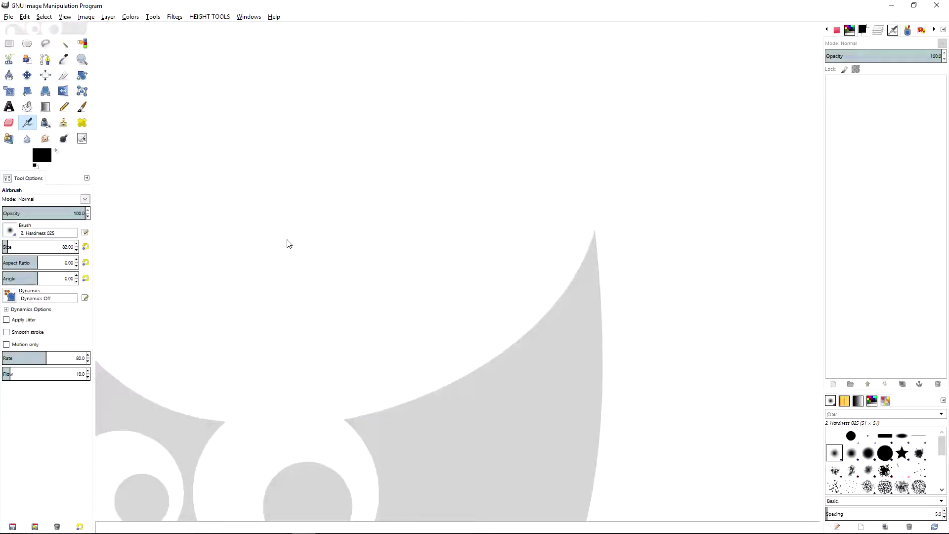
- Create a new blank 640×400 image
left_click(9, 18)
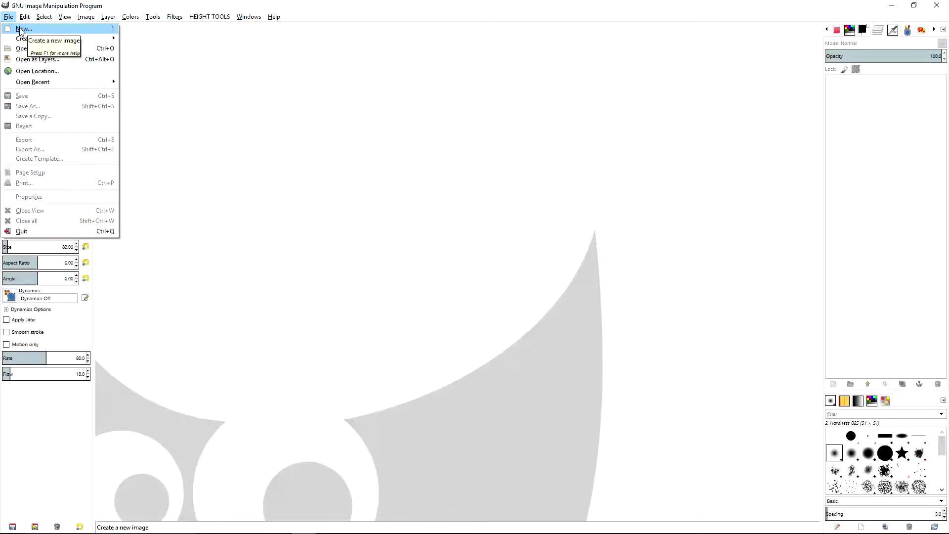
left_click(23, 29)
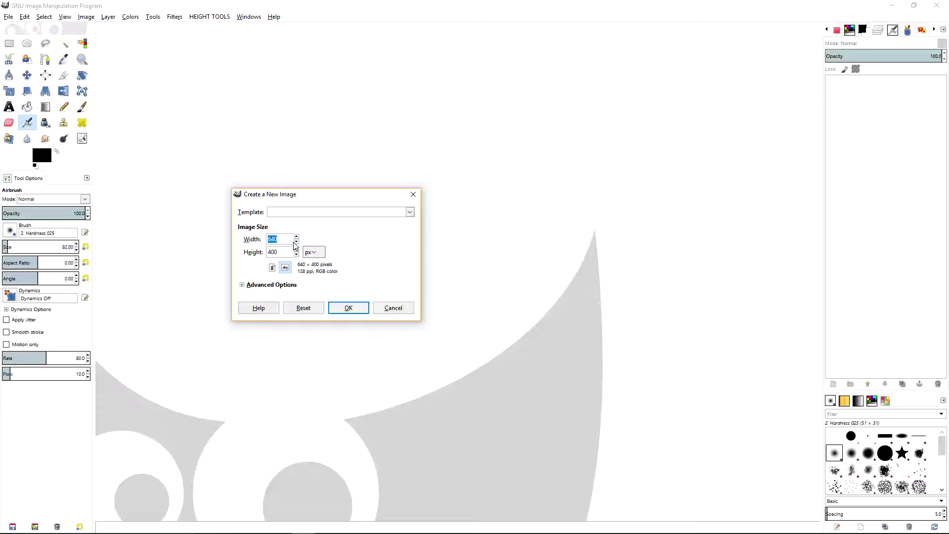
left_click(360, 309)
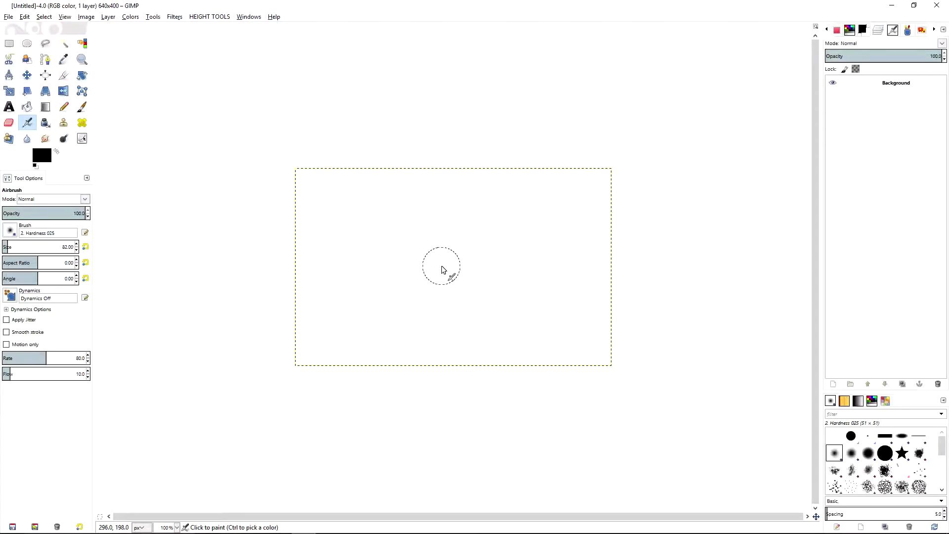
- Scroll the wheel over the canvas to test zooming in and out
scroll(443, 268, "up", 3)
scroll(442, 268, "down", 3)
scroll(441, 267, "down", 1)
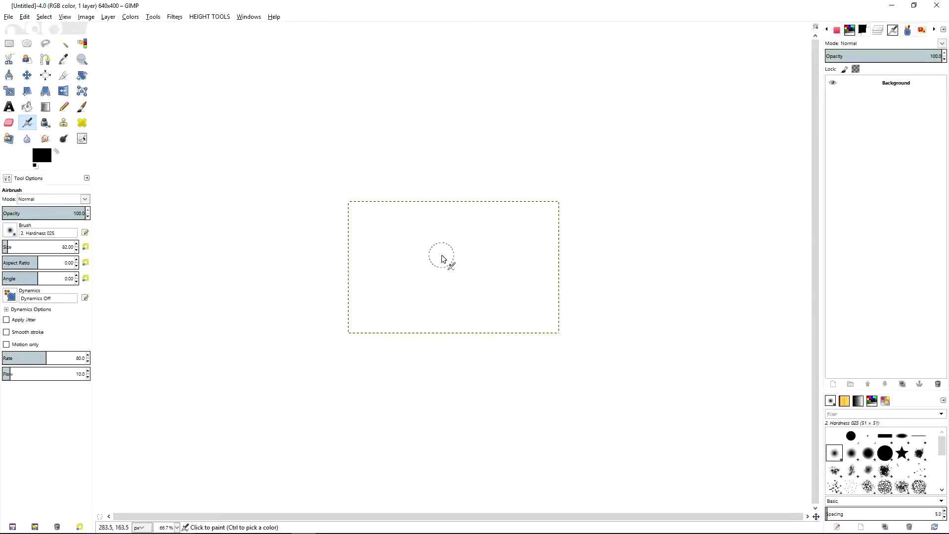
scroll(441, 259, "up", 3)
scroll(441, 260, "down", 3)
scroll(441, 257, "up", 3)
scroll(442, 258, "down", 2)
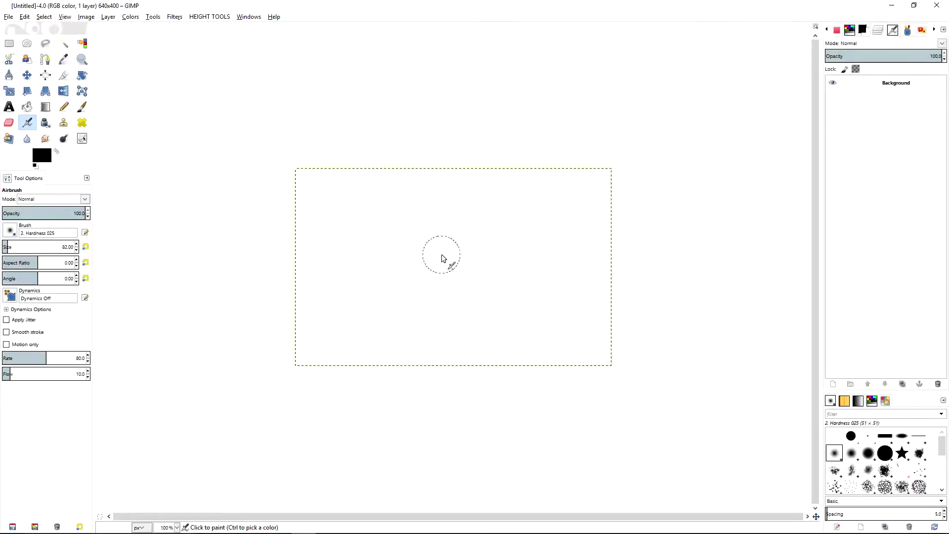
scroll(441, 258, "up", 1)
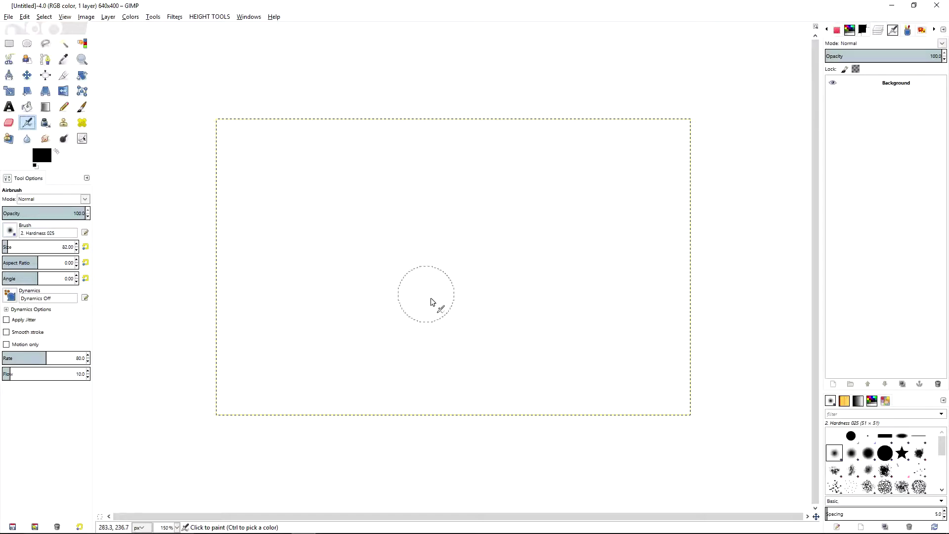
- Resize the airbrush with the bracket keys, settling at size 142
key("bracketright")
key("bracketright")
key("bracketright")
key("bracketright")
key("bracketright")
key("bracketright")
key("bracketright")
key("bracketright")
key("bracketright")
key("bracketright")
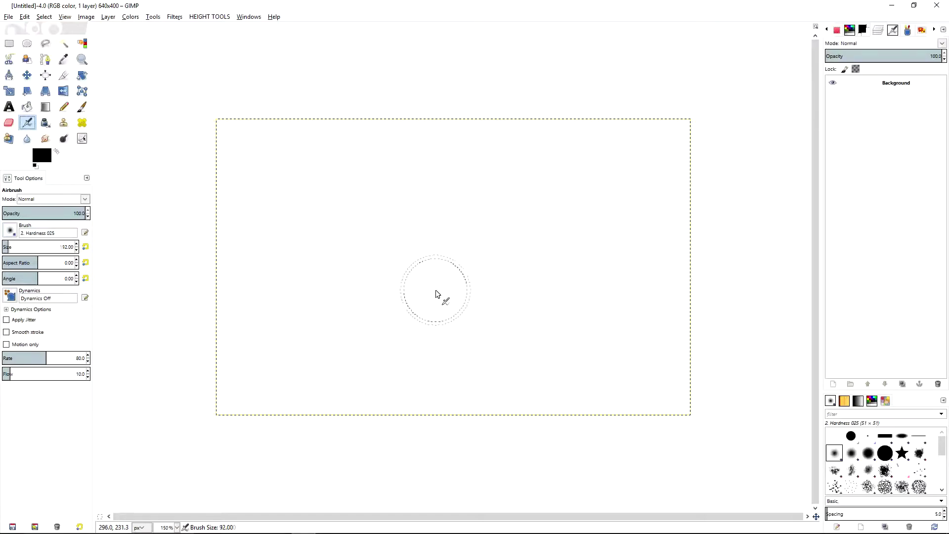
key("bracketright")
key("bracketright")
key("bracketright")
key("bracketleft")
key("bracketleft")
key("bracketleft")
key("bracketleft")
key("bracketleft")
key("bracketleft")
key("bracketleft")
key("bracketleft")
key("bracketleft")
key("bracketleft")
key("bracketleft")
key("bracketleft")
key("bracketright")
key("bracketright")
key("bracketright")
key("bracketright")
key("bracketright")
key("bracketright")
key("bracketright")
key("bracketright")
key("bracketleft")
key("bracketright")
key("bracketleft")
key("bracketright")
key("bracketleft")
key("bracketleft")
key("bracketleft")
key("bracketleft")
key("bracketleft")
key("bracketleft")
- Open Preferences at the Image Windows page with its Mouse Pointers options
left_click(24, 17)
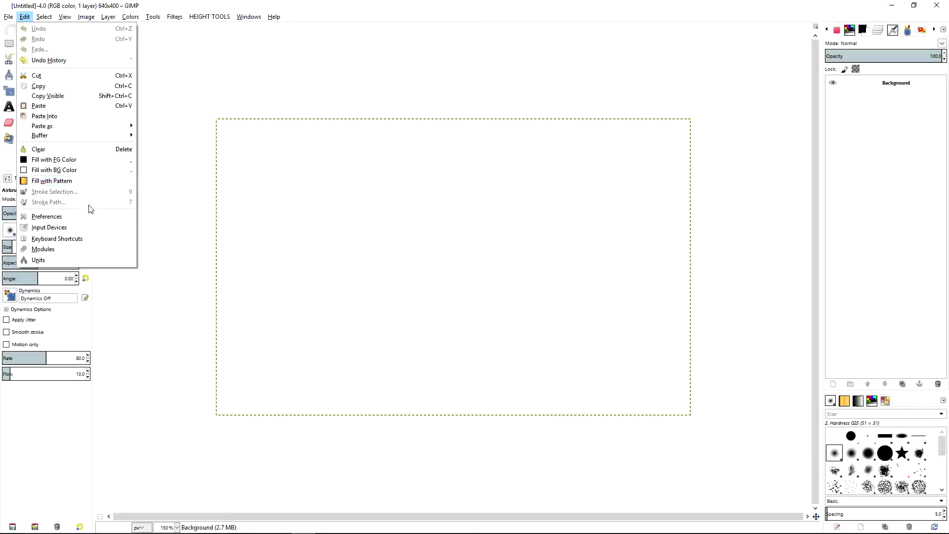
left_click(73, 219)
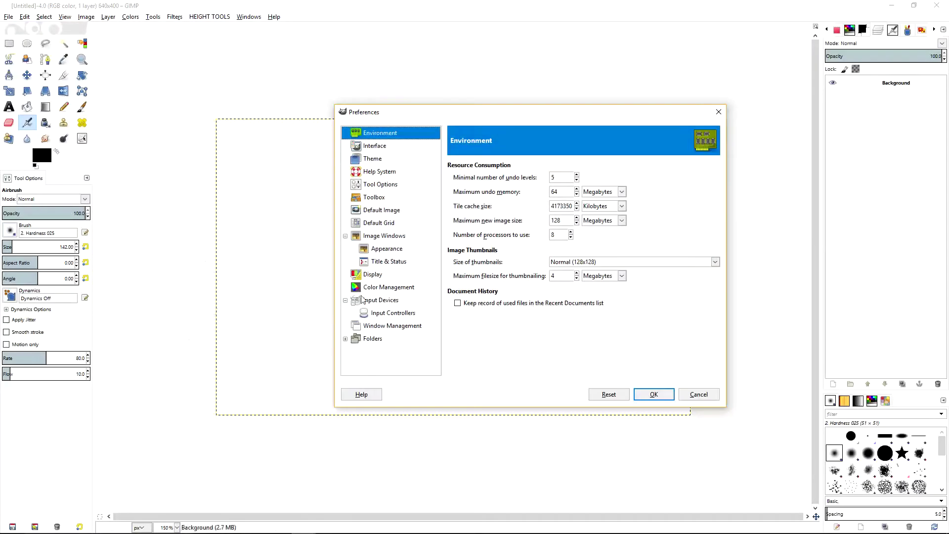
left_click(385, 237)
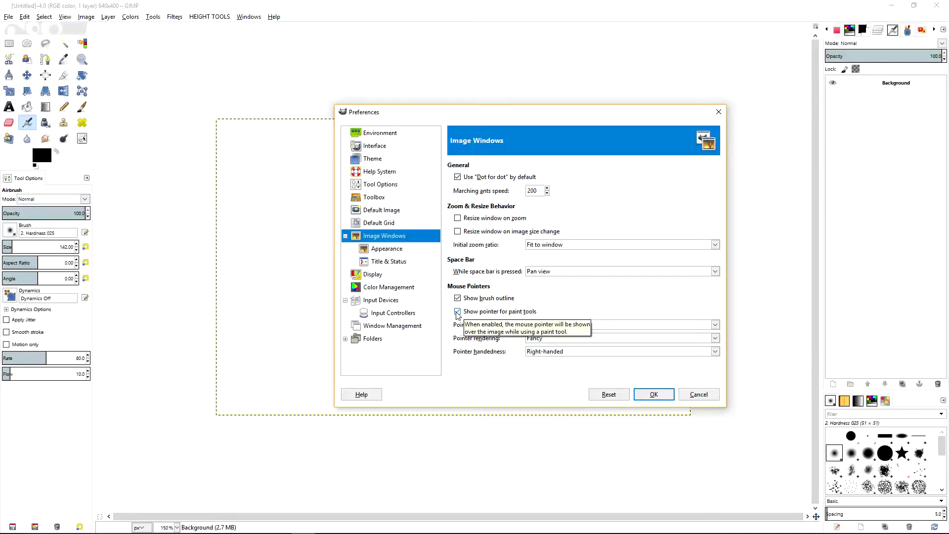
- Apply Preferences with OK so the brush outline shows on the blank canvas
left_click(653, 394)
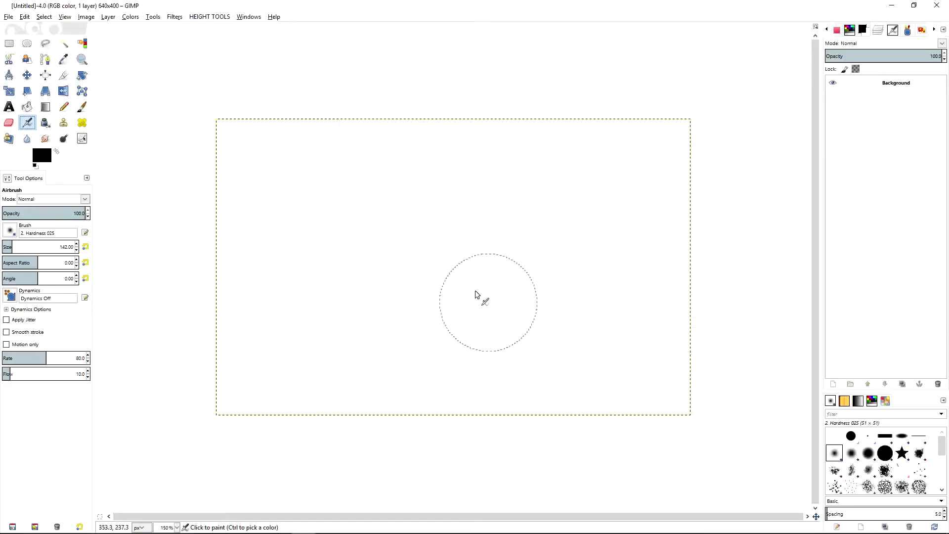